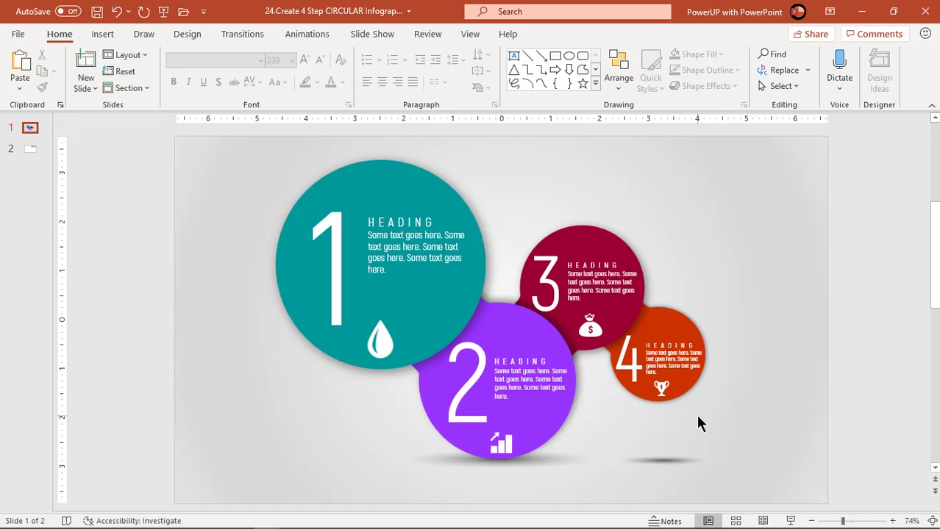
Move the number 1, heading text and drop icon off the teal circle.
left_click(350, 293)
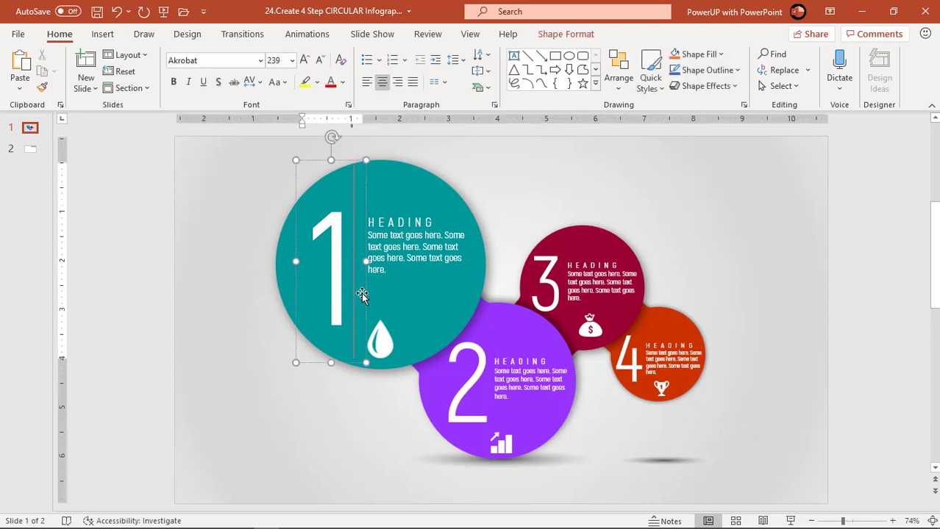
left_click_drag(363, 295, 260, 333)
left_click(395, 234)
left_click_drag(395, 234, 230, 309)
left_click(372, 341)
left_click_drag(372, 342, 233, 386)
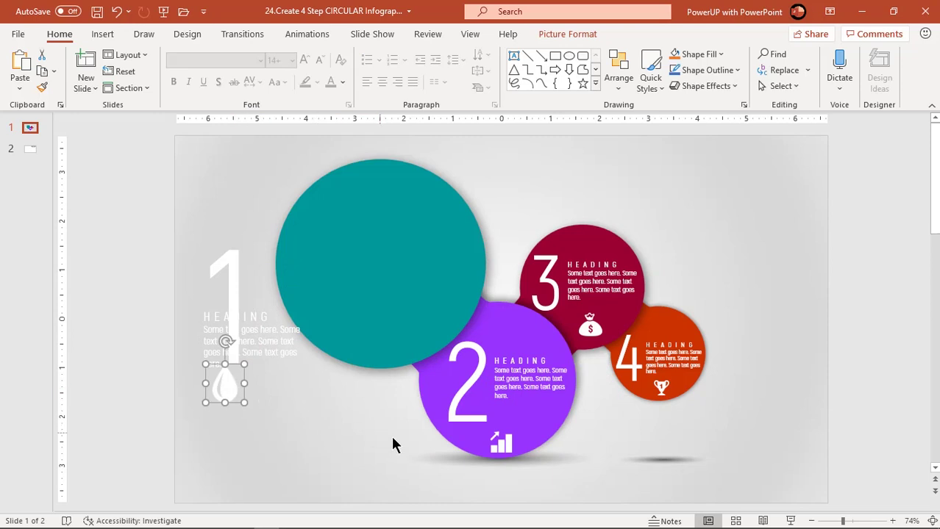
left_click_drag(405, 330, 286, 353)
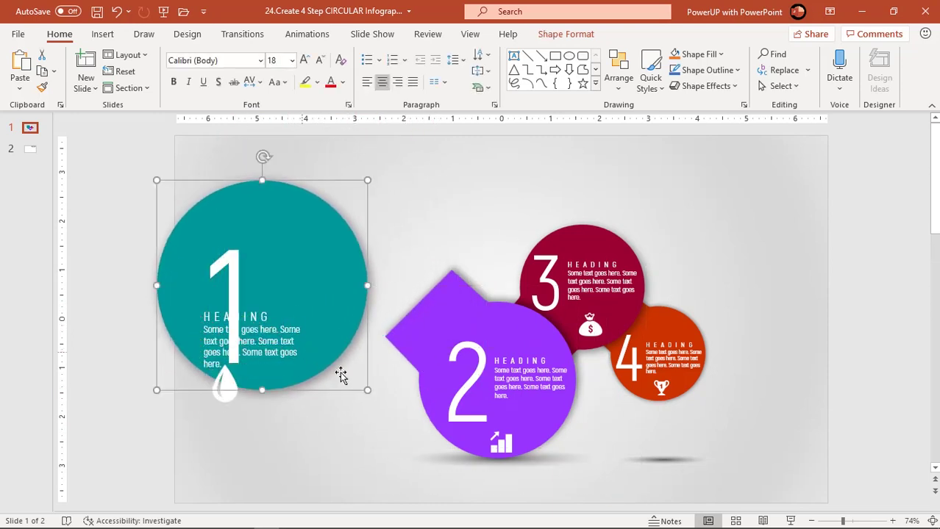
Nudge the shadows under the purple circle and circle 4, then undo the repositioning.
left_click(446, 460)
left_click_drag(448, 461, 466, 482)
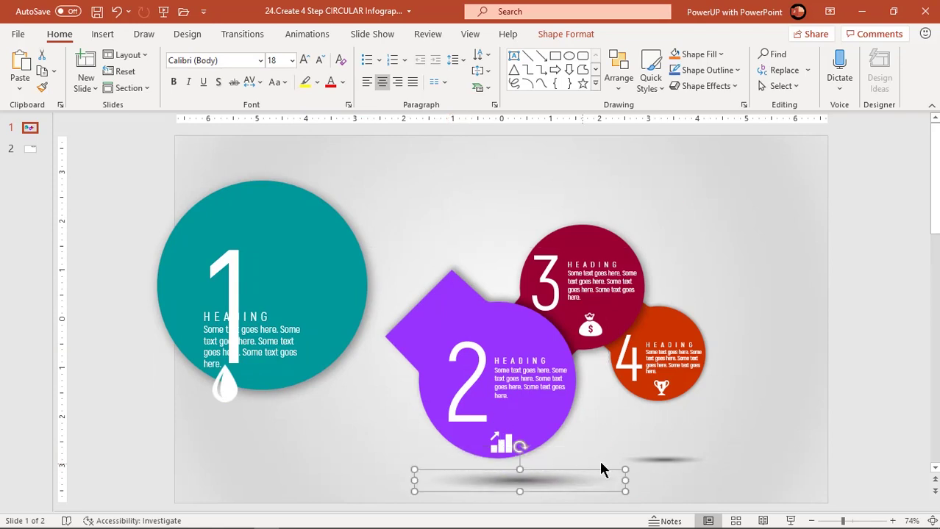
left_click(661, 461)
left_click_drag(661, 461, 702, 479)
left_click(733, 434)
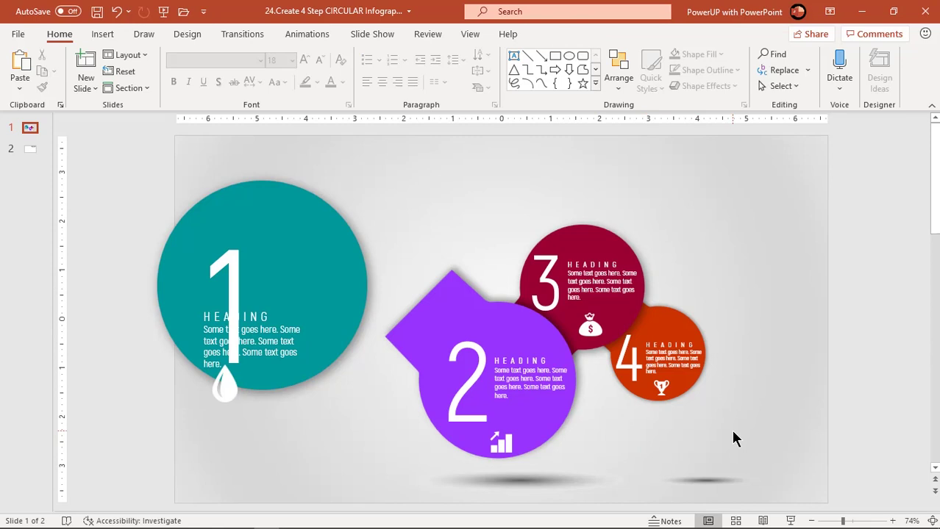
key("ctrl+z")
key("ctrl+z")
key("ctrl+z")
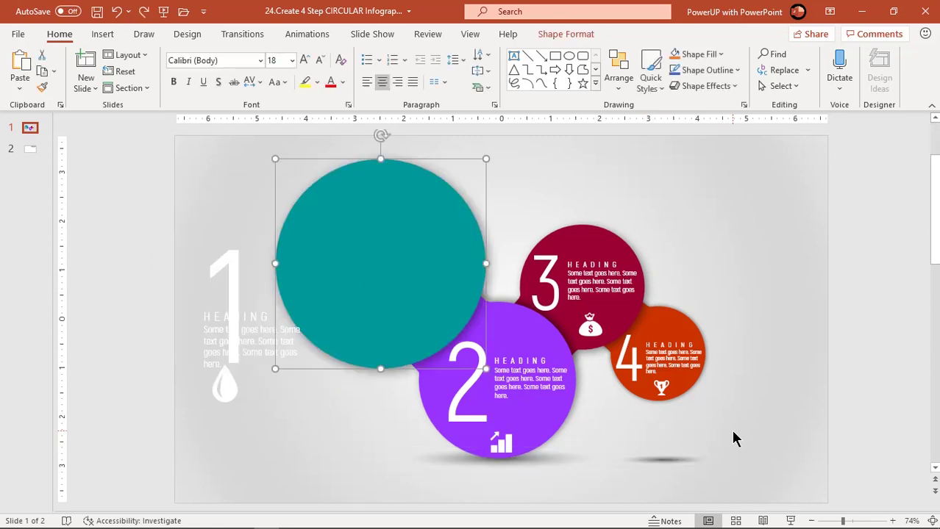
key("ctrl+z")
key("ctrl+z")
key("ctrl+z")
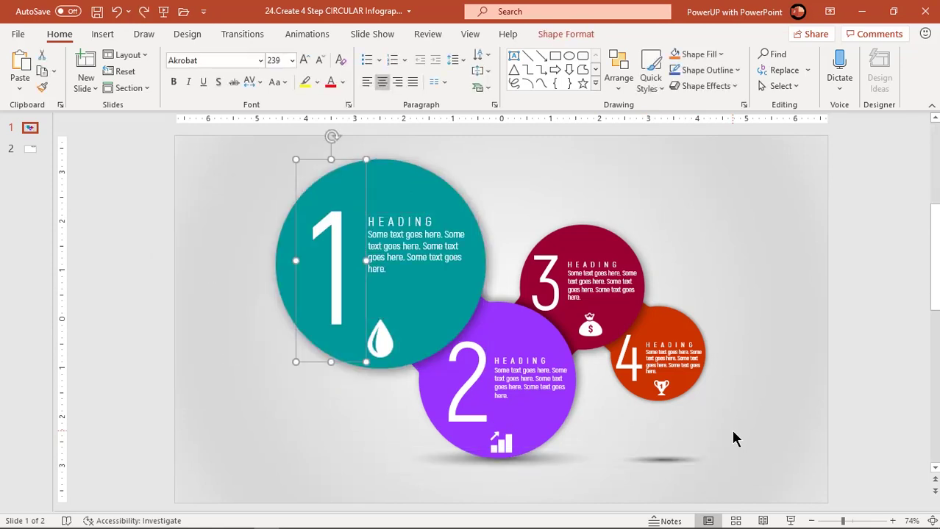
left_click(365, 454)
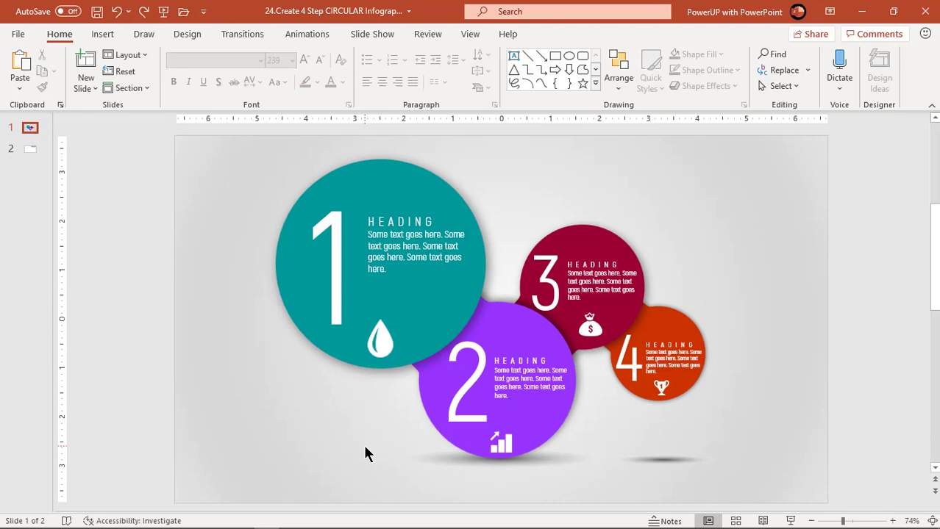
Show the widened Animation Pane and give the teal circle a Bounce entrance.
left_click(305, 37)
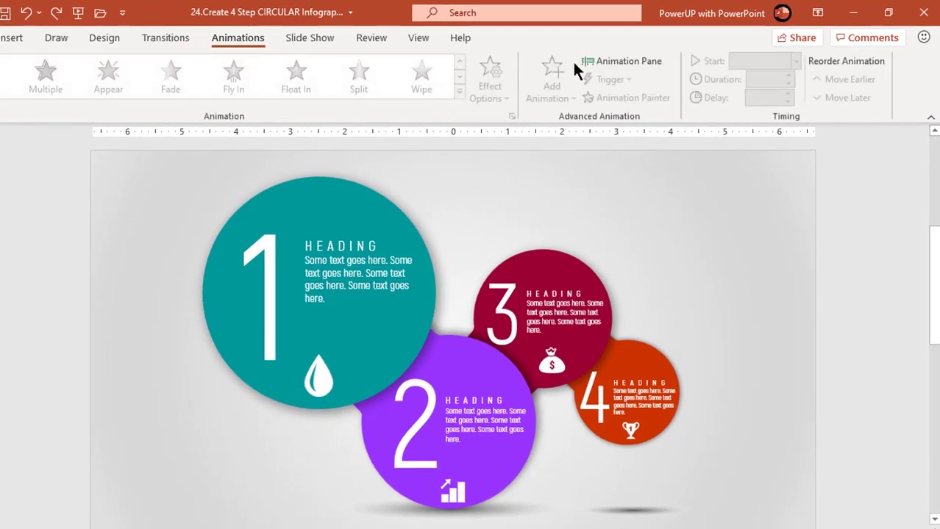
left_click(585, 62)
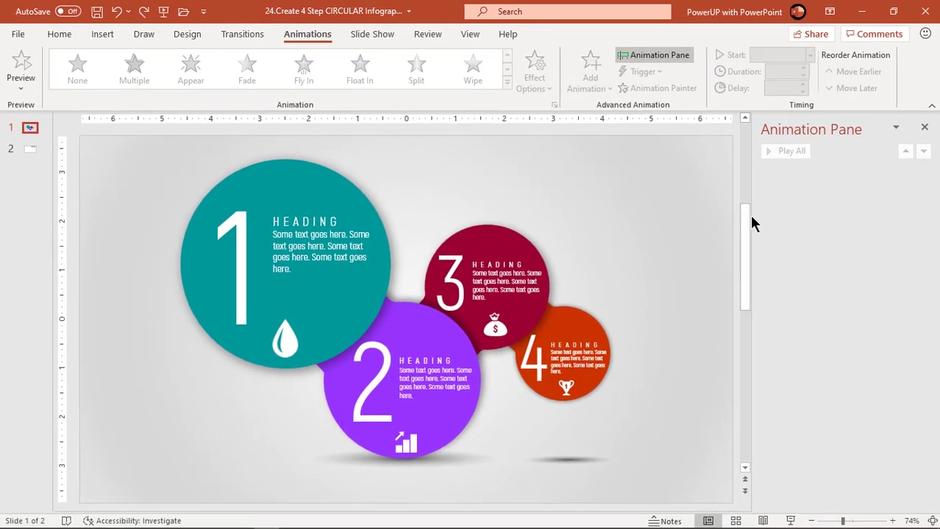
left_click_drag(752, 222, 726, 220)
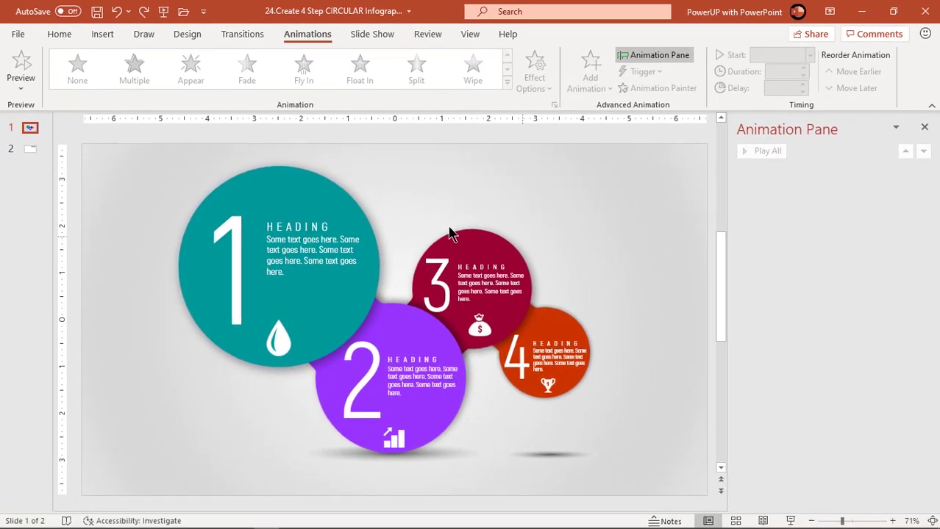
left_click(317, 184)
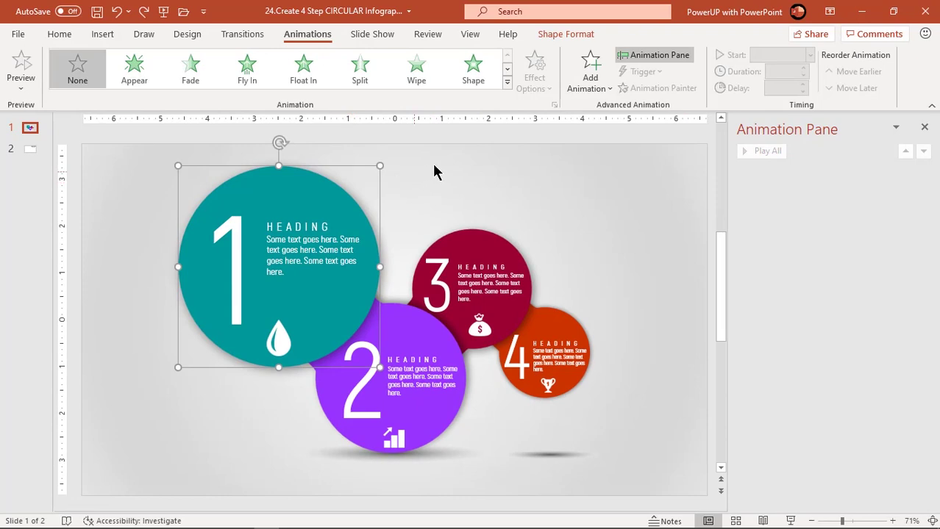
left_click(507, 82)
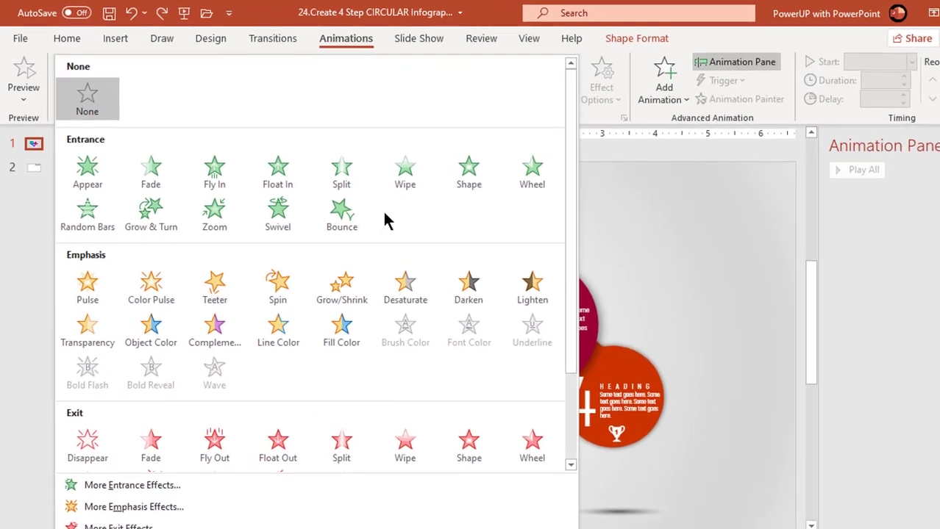
left_click(351, 224)
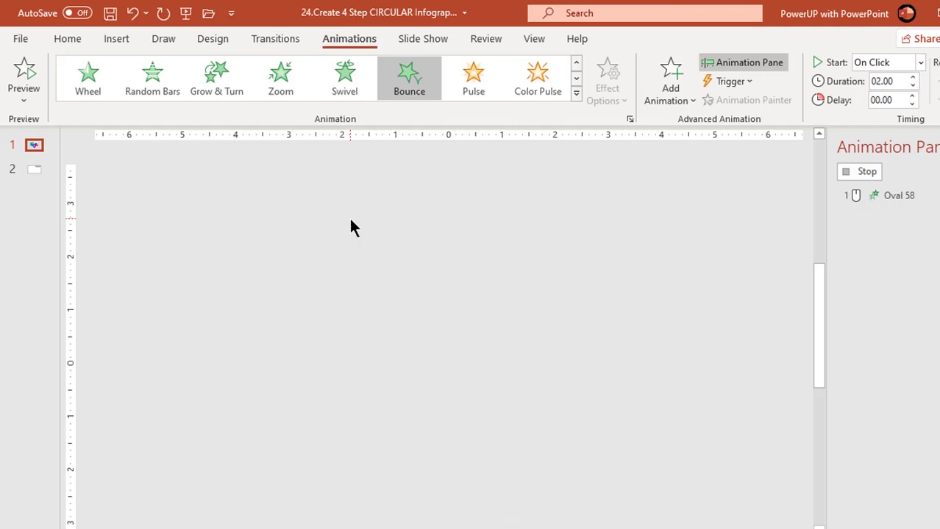
Give the number 1, heading and drop icon a Zoom entrance starting After Previous.
left_click(267, 289)
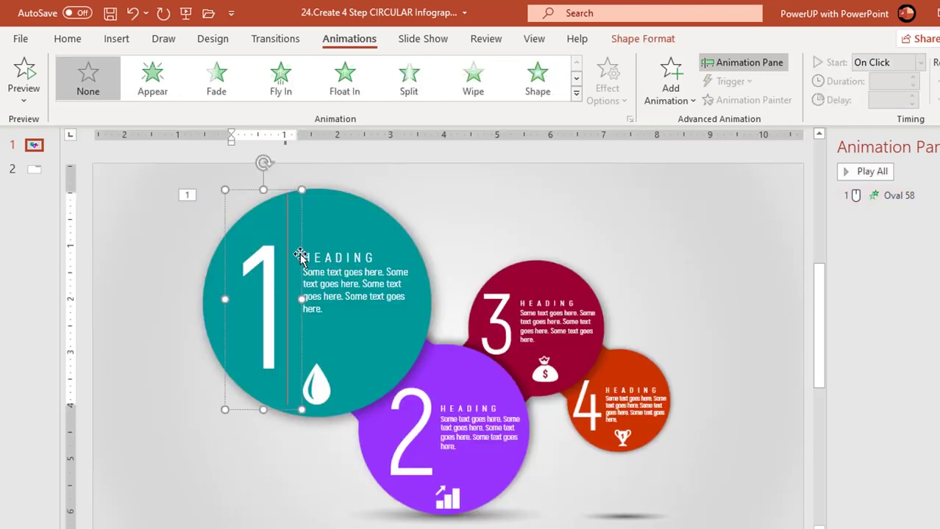
left_click(331, 265, "shift")
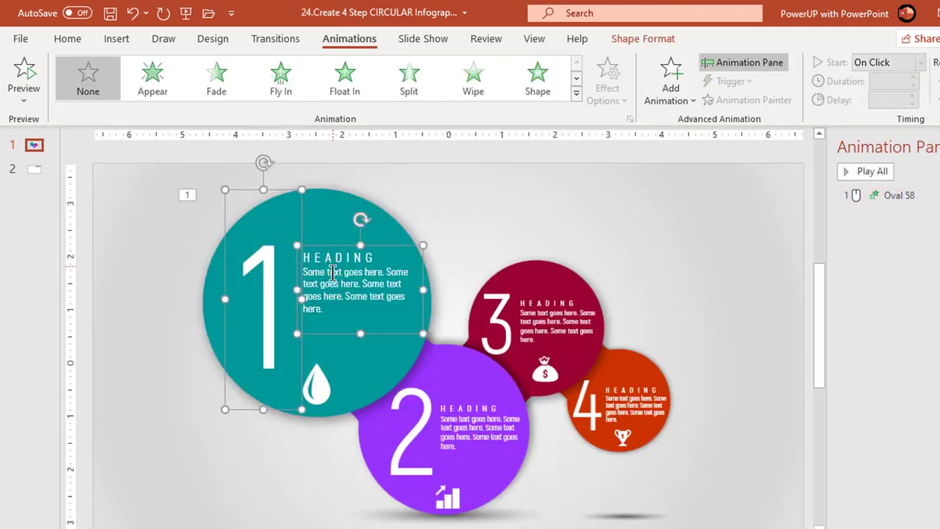
left_click(322, 385, "shift")
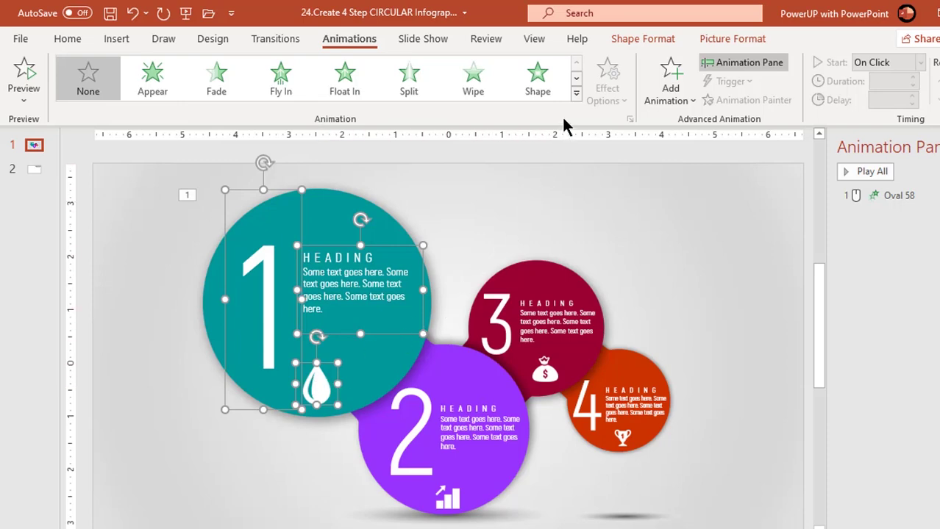
left_click(576, 94)
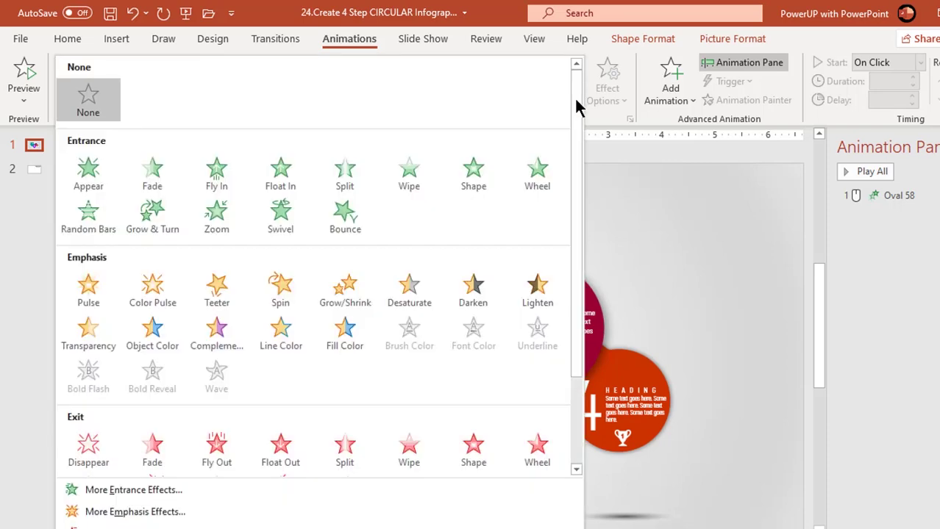
left_click(229, 221)
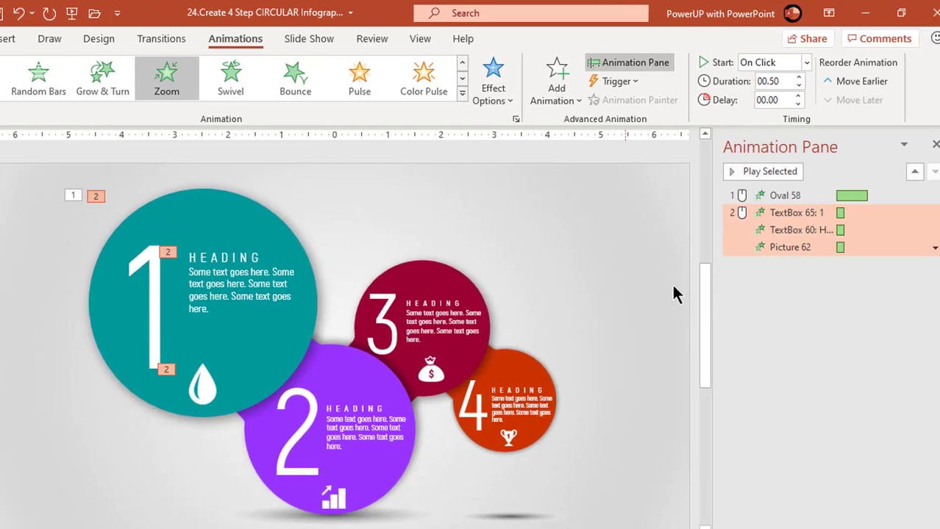
left_click(856, 212)
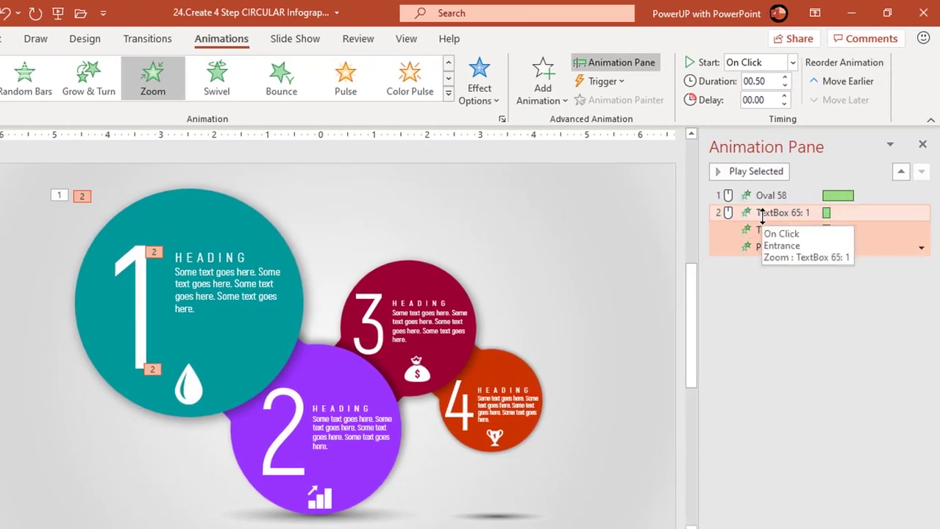
left_click(791, 62)
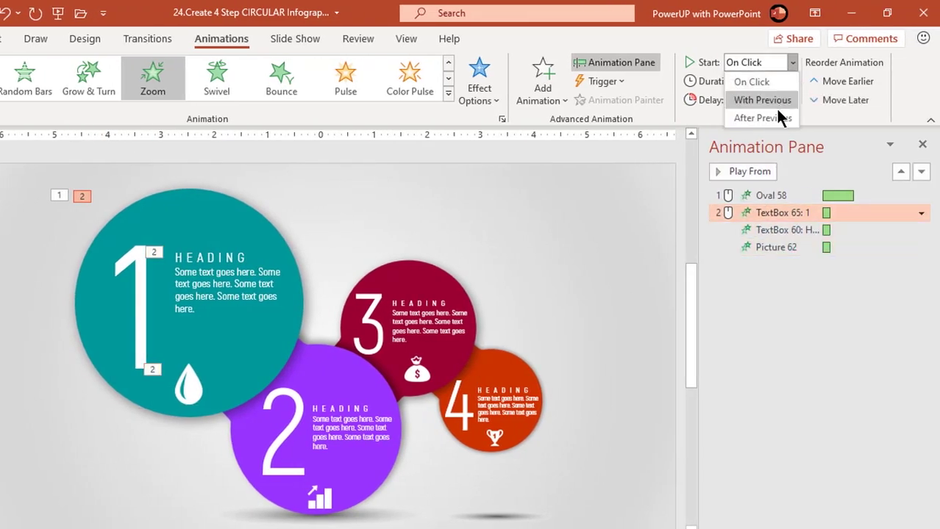
left_click(763, 118)
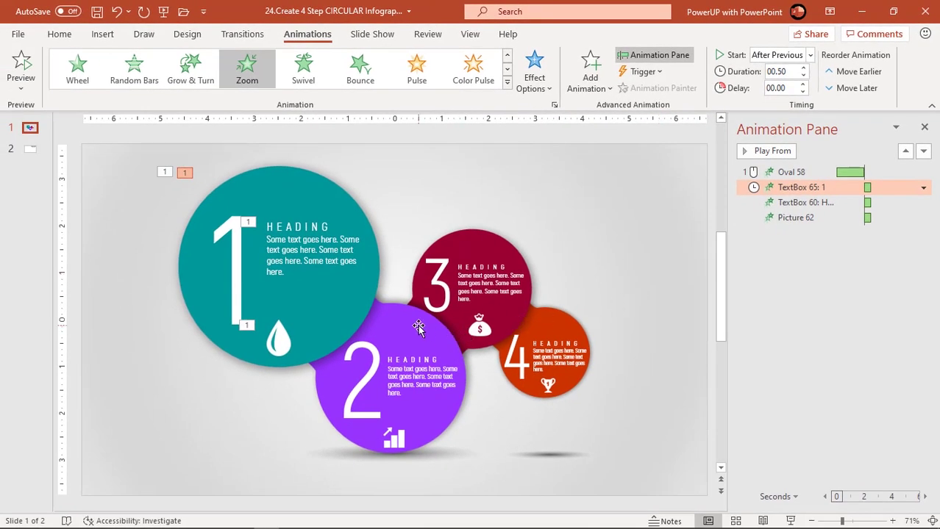
Give purple circle 2 a Bounce entrance.
left_click(400, 337)
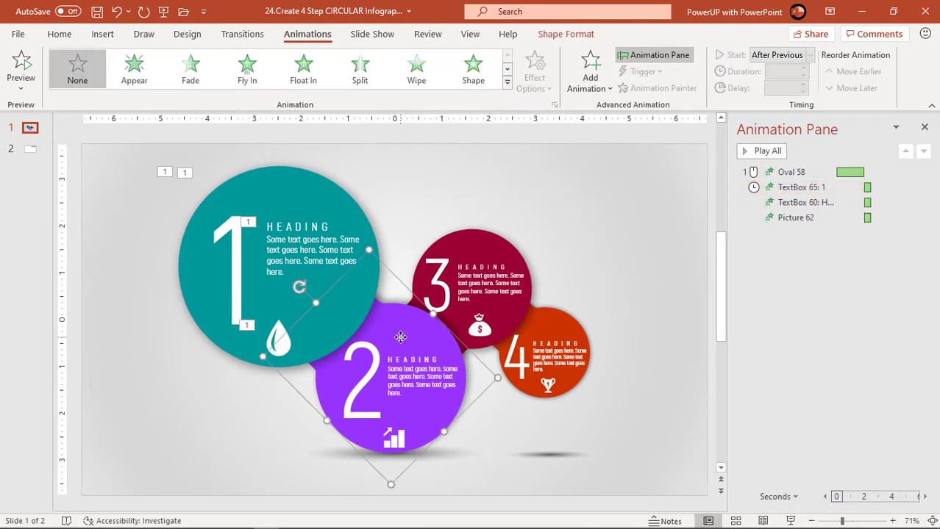
left_click(507, 84)
left_click(304, 190)
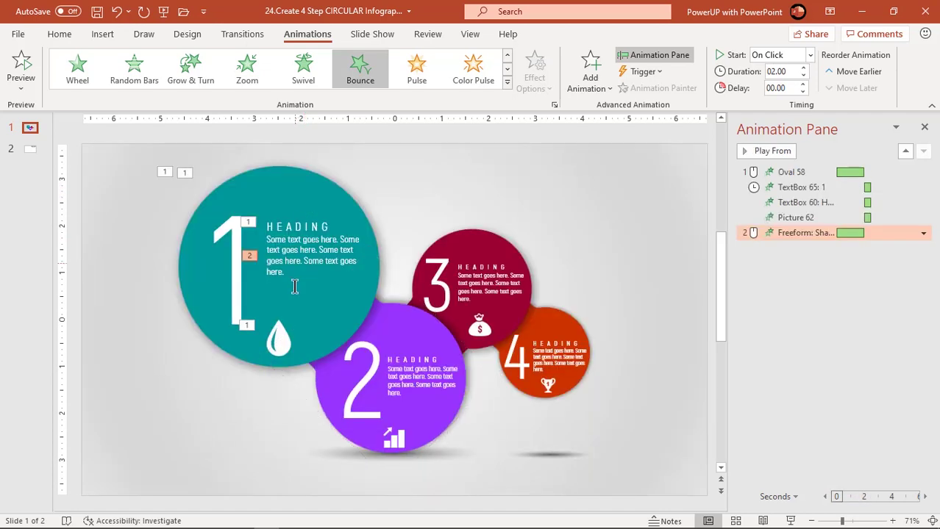
Apply a Zoom entrance to the shadow beneath circle 2.
left_click(334, 461)
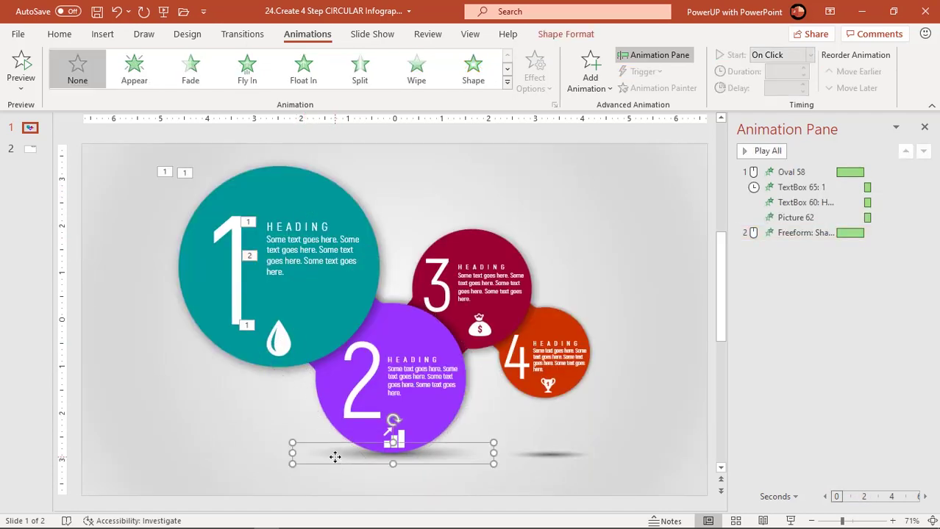
left_click(506, 82)
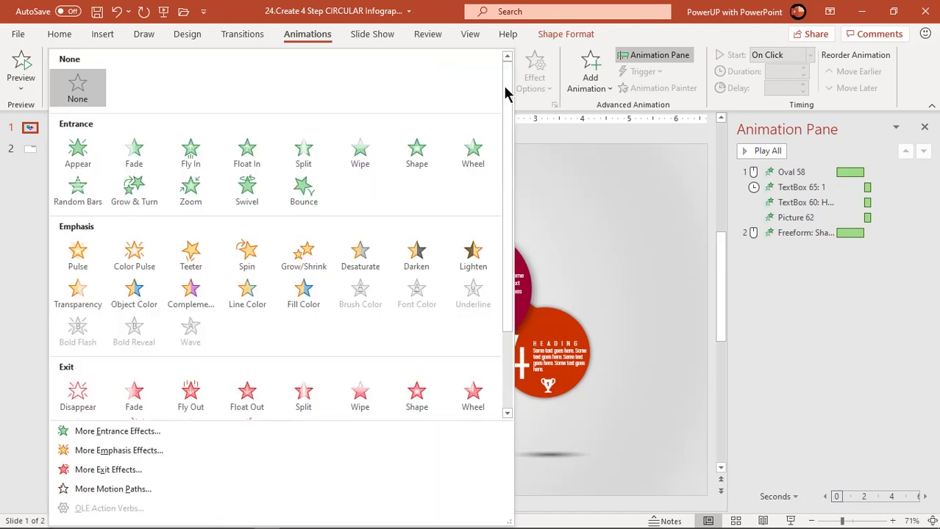
key("Escape")
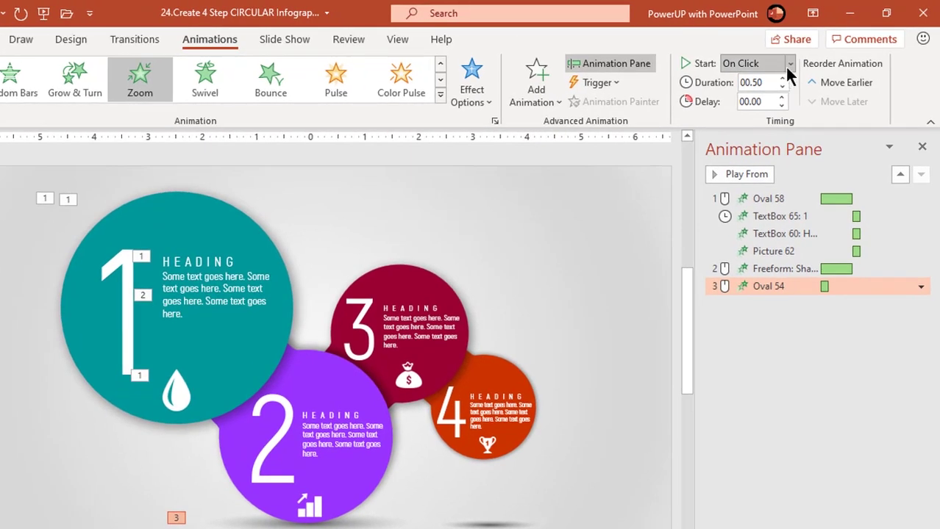
Set the shadow's Zoom to start With Previous with a 01.50-second delay.
left_click(785, 64)
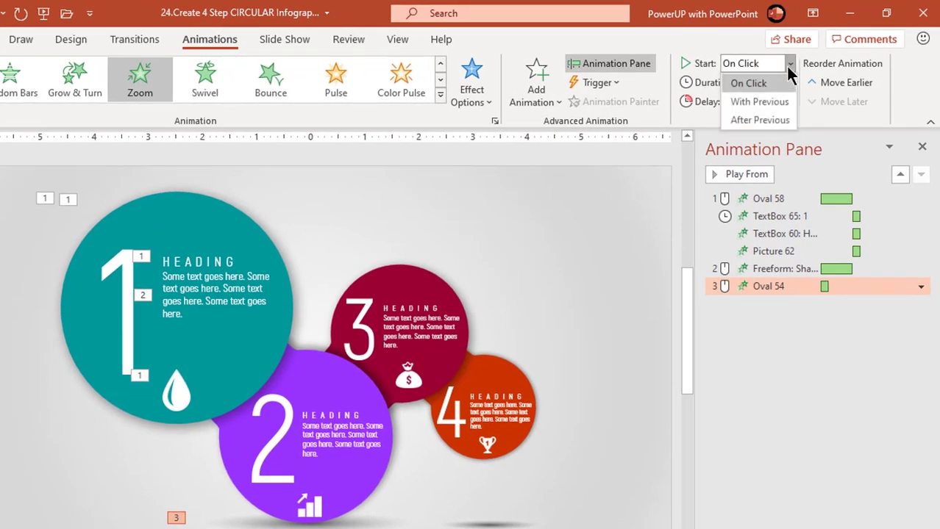
left_click(769, 97)
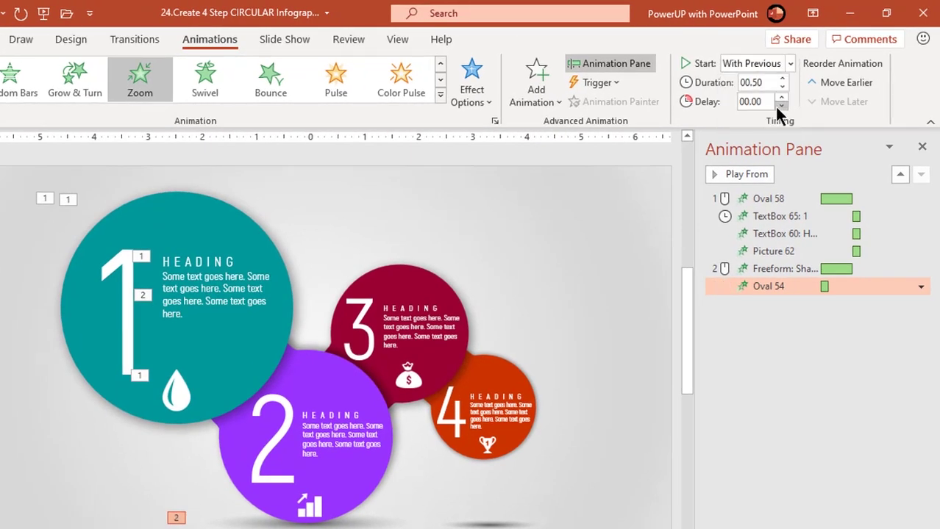
left_click(780, 97)
left_click(781, 97)
left_click(781, 97)
left_click(781, 97)
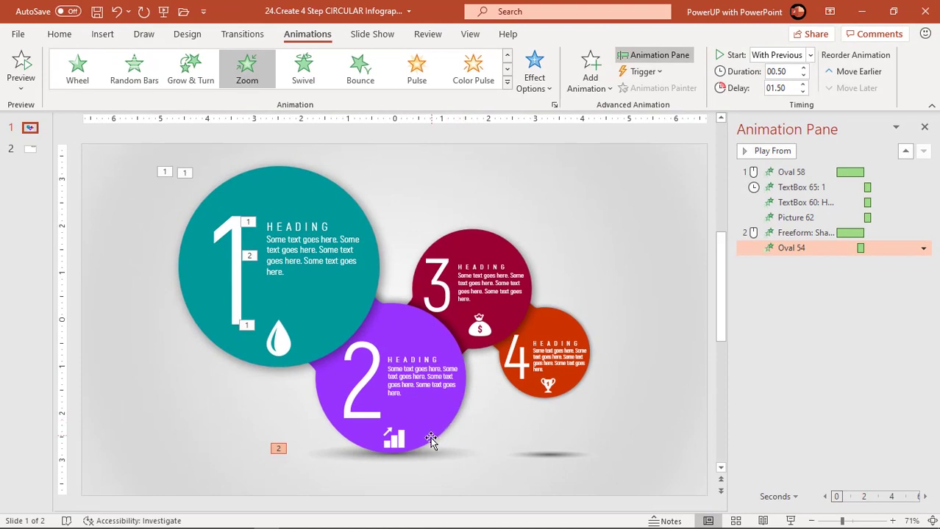
left_click(398, 346)
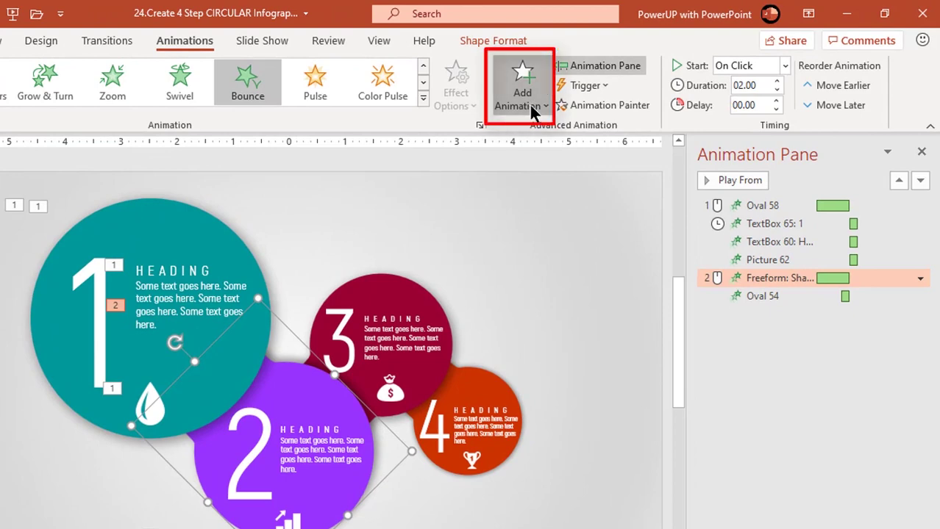
Add a Teeter emphasis effect to circle 2.
left_click(533, 110)
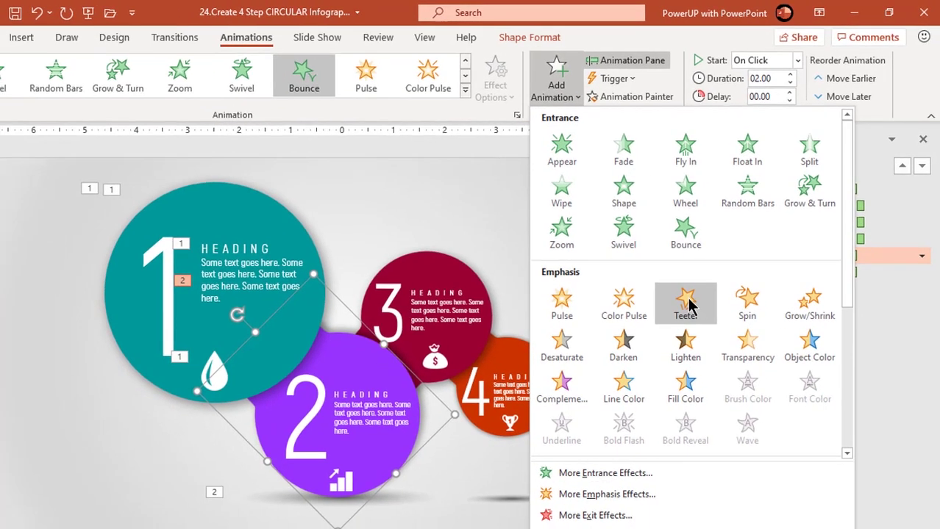
left_click(686, 303)
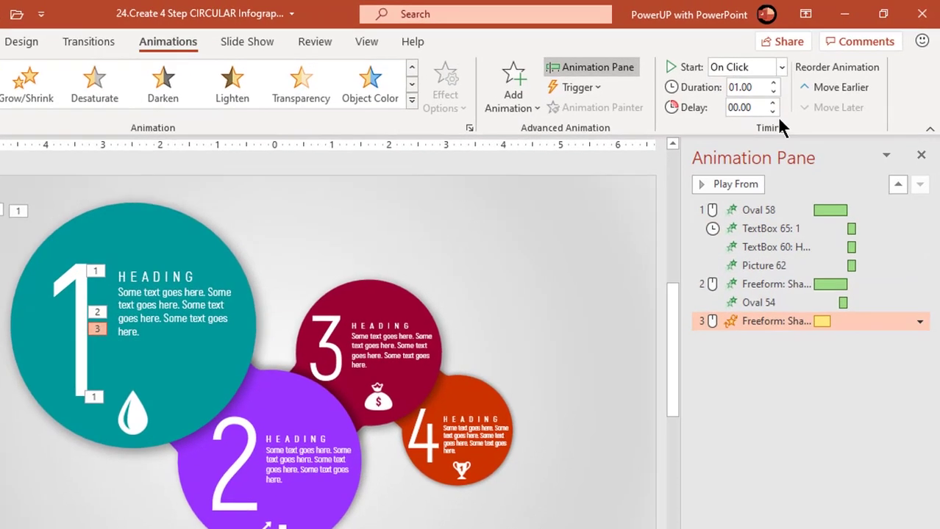
left_click(781, 67)
Set Teeter to After Previous and give circle 2's heading, numeral and icon a Zoom entrance.
left_click(758, 131)
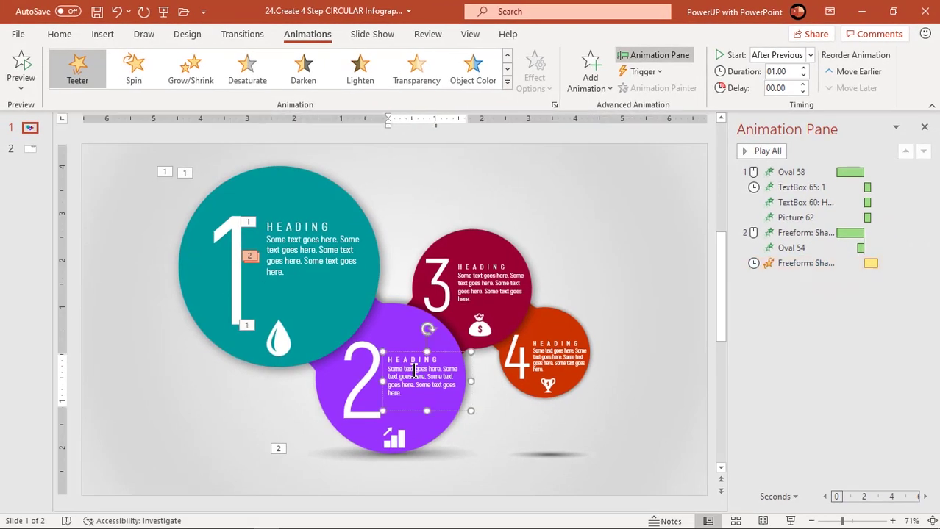
left_click(416, 371)
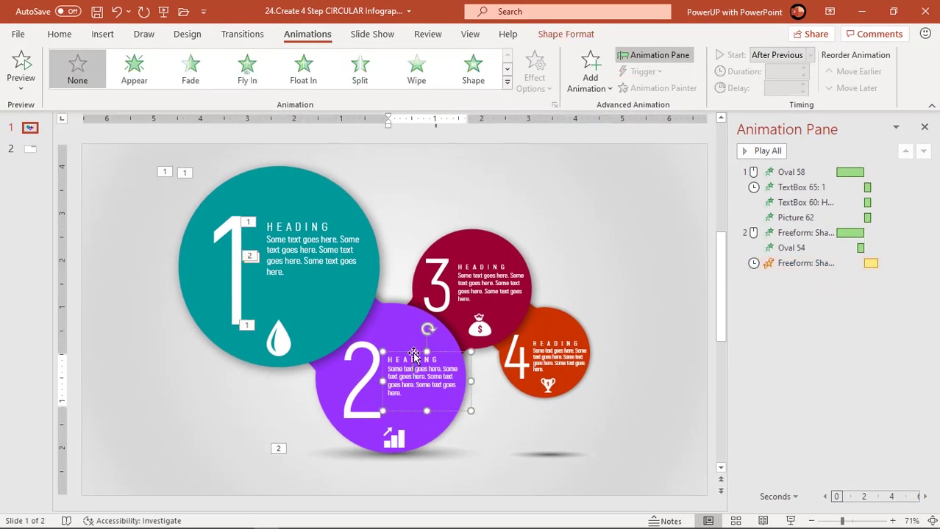
left_click(364, 387, "shift")
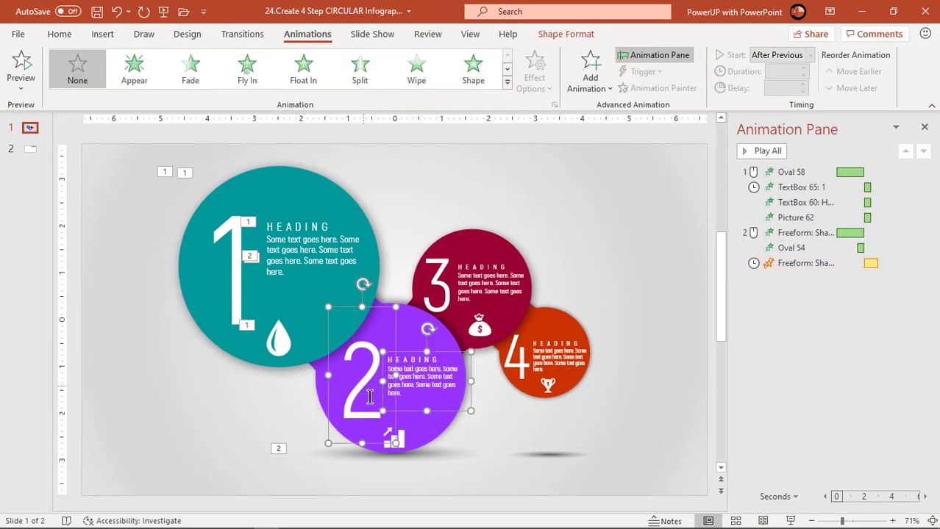
left_click(401, 436, "shift")
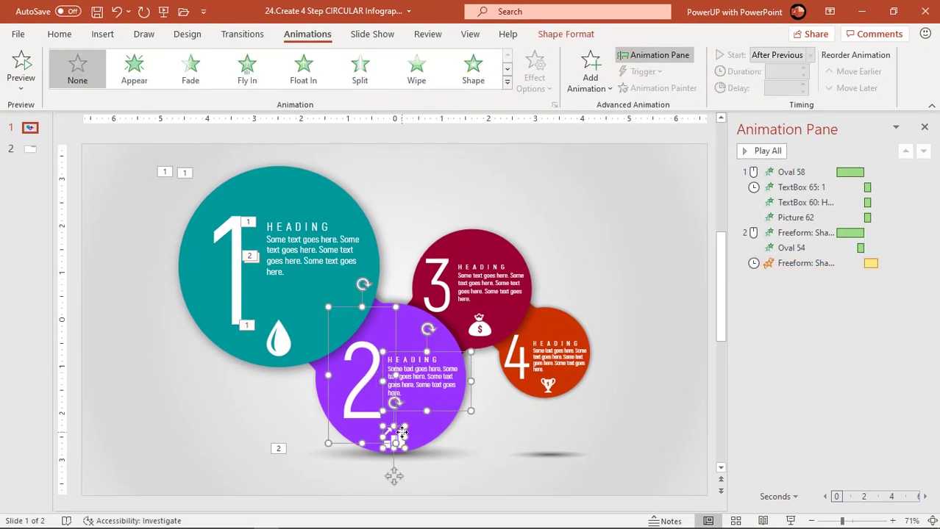
left_click(507, 84)
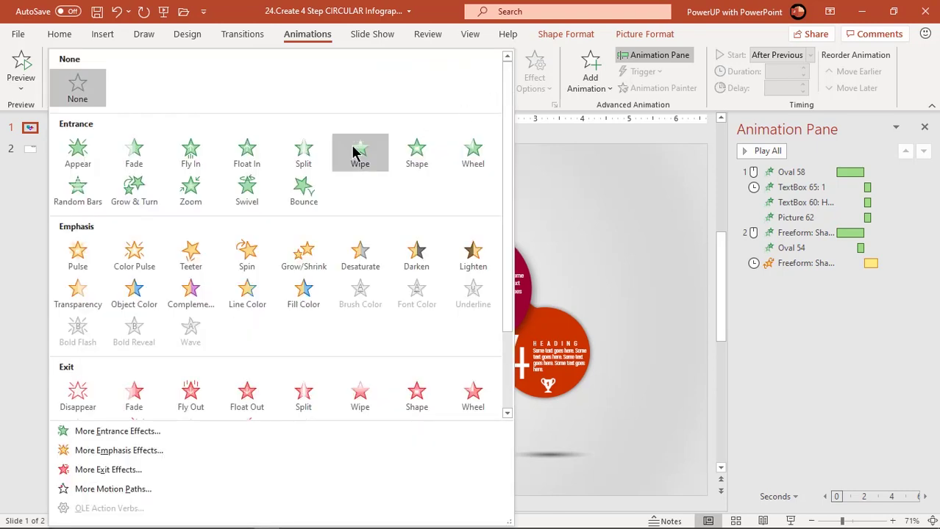
left_click(199, 204)
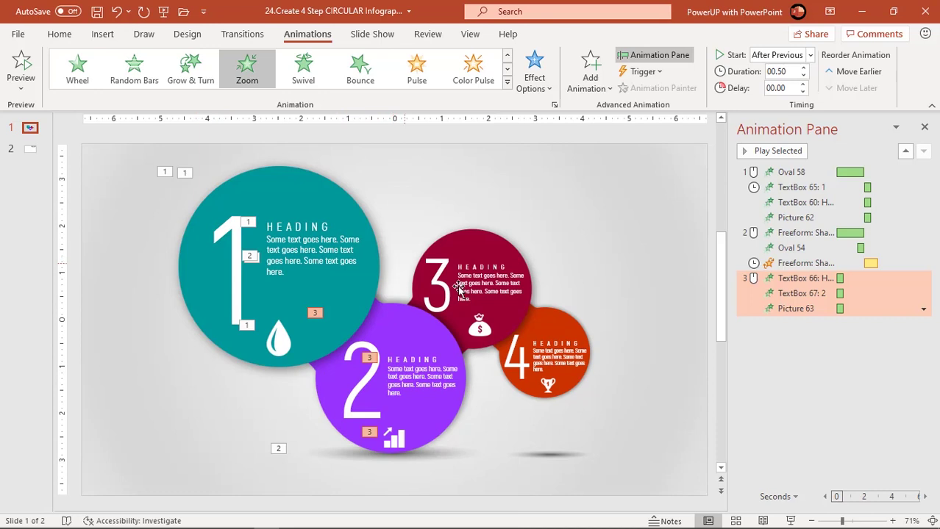
Set the first of the three Zoom animations to start After Previous.
left_click(746, 278)
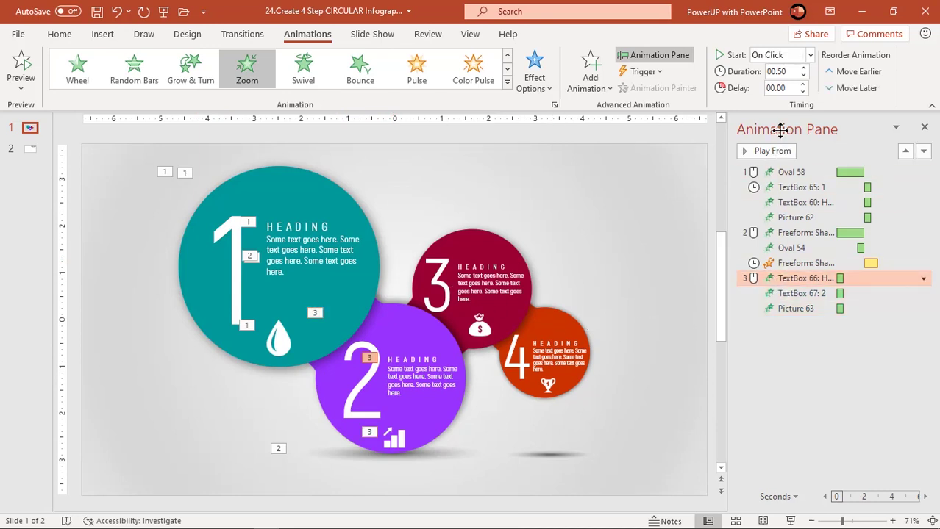
left_click(810, 54)
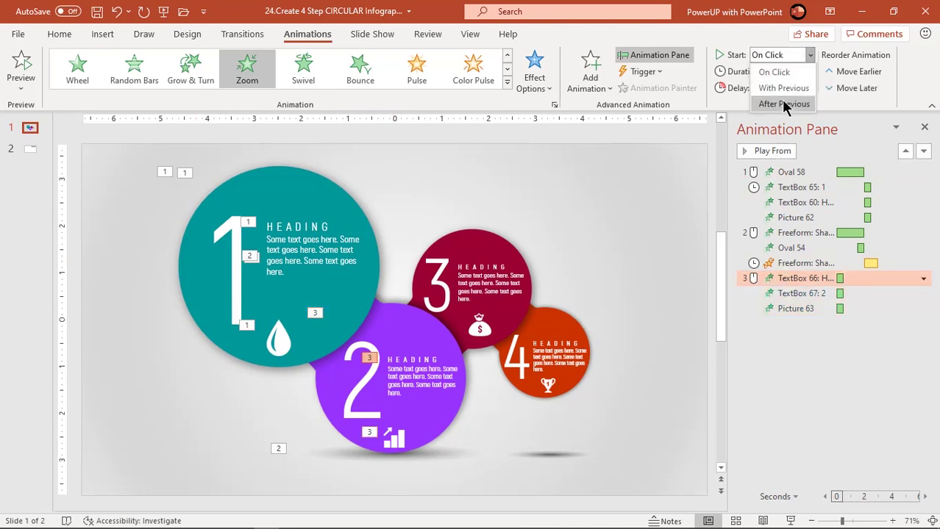
left_click(786, 105)
left_click(791, 172)
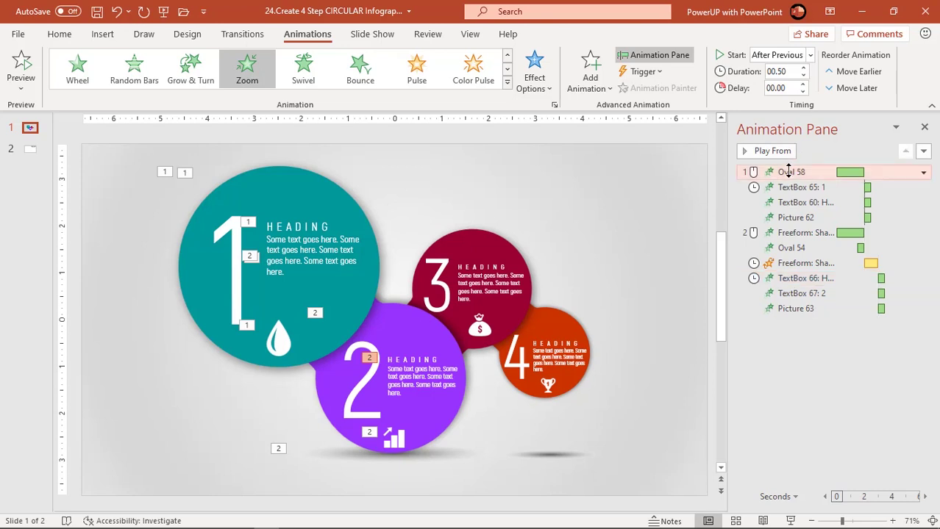
Preview the animations and give maroon circle 3 a Bounce entrance.
left_click(783, 156)
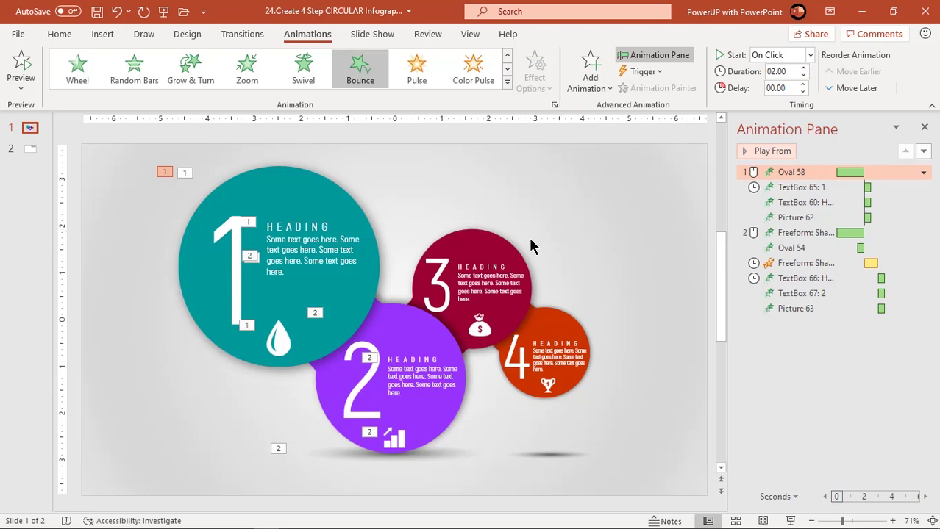
left_click(478, 247)
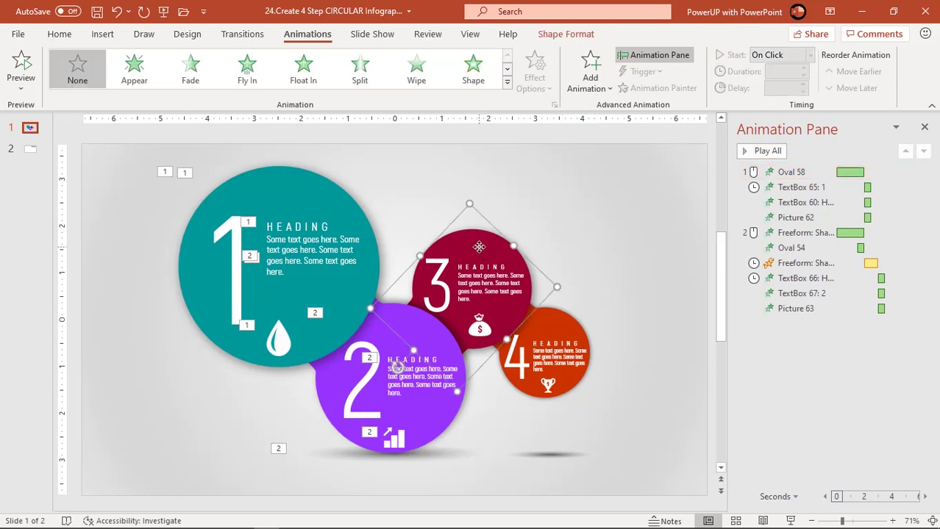
left_click(506, 81)
left_click(305, 195)
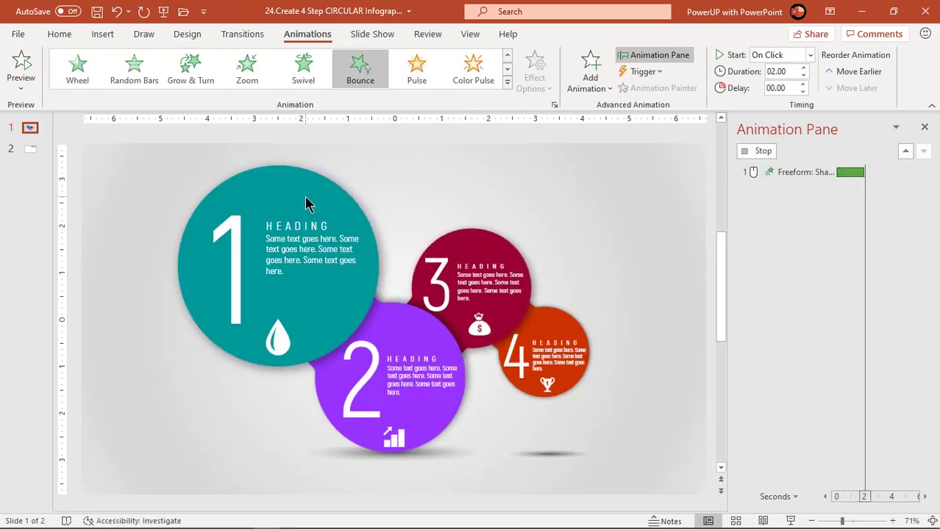
Add a one-second Teeter emphasis to circle 3, starting After Previous.
left_click(492, 245)
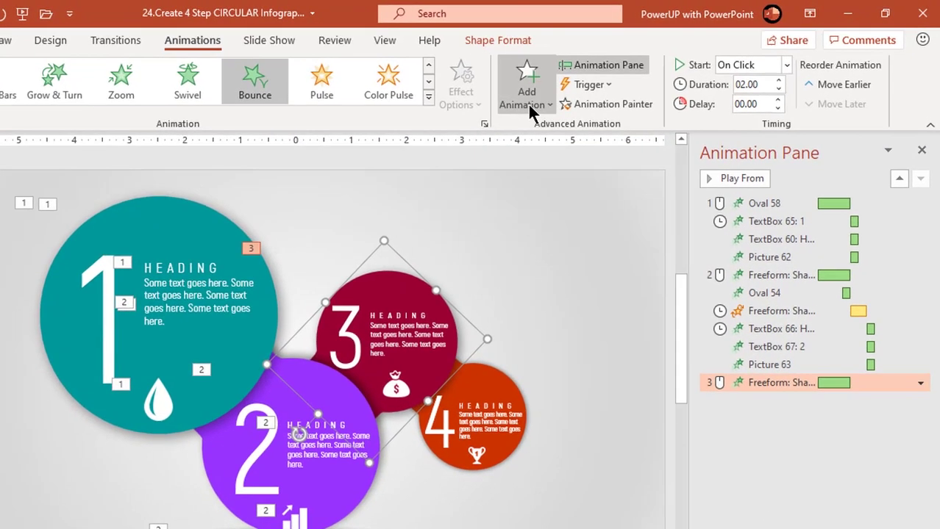
left_click(592, 89)
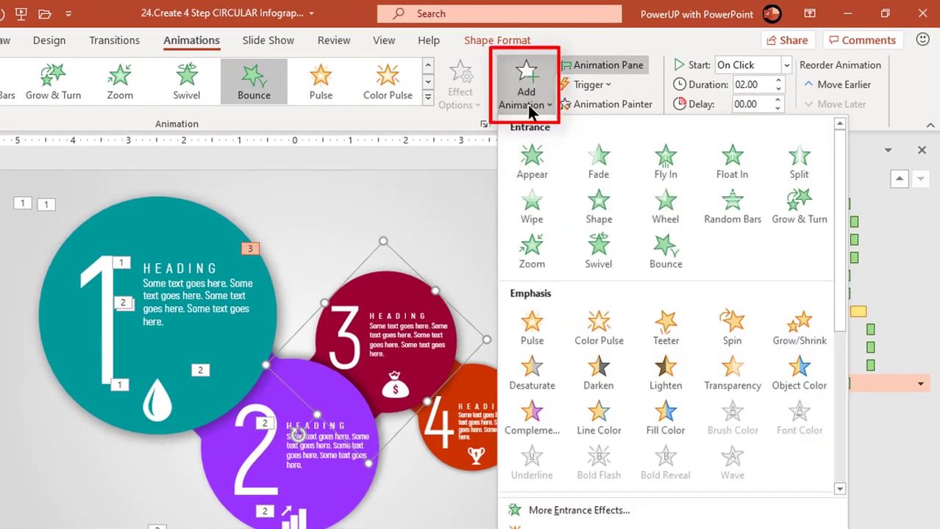
left_click(665, 328)
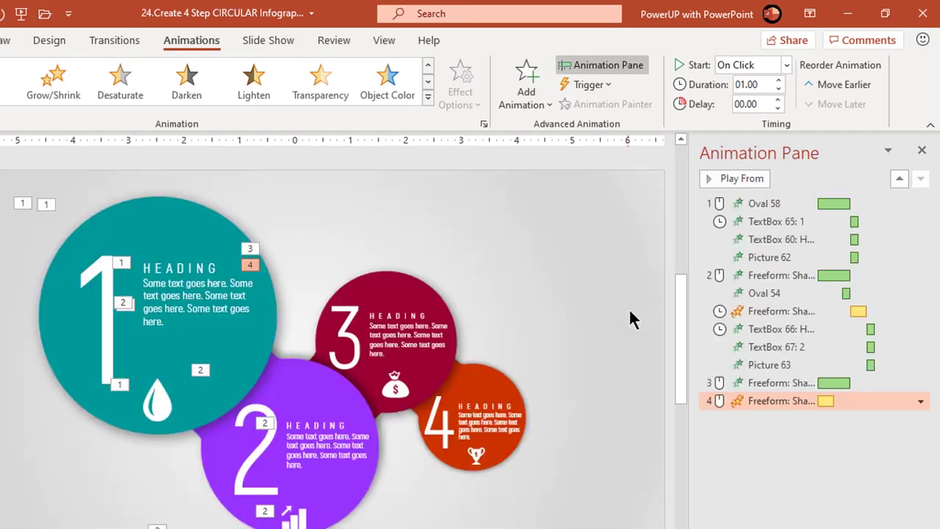
left_click(780, 65)
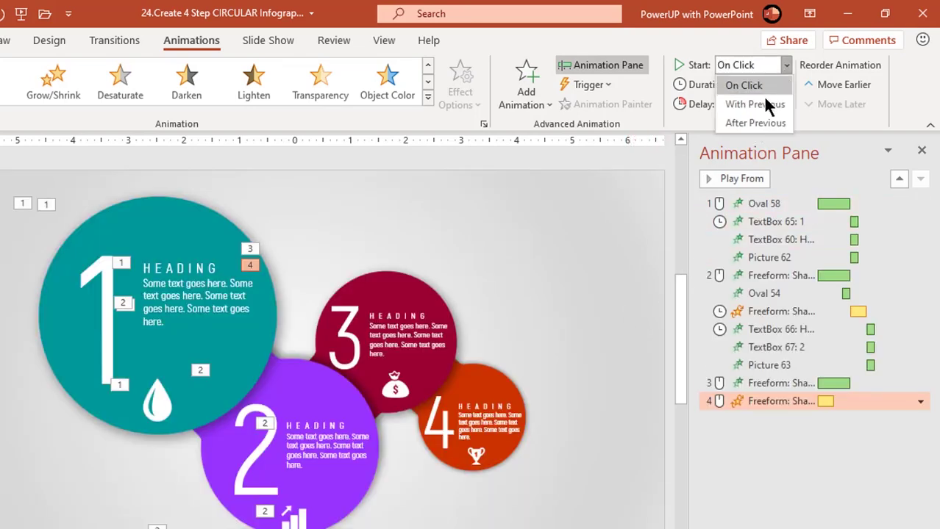
left_click(752, 120)
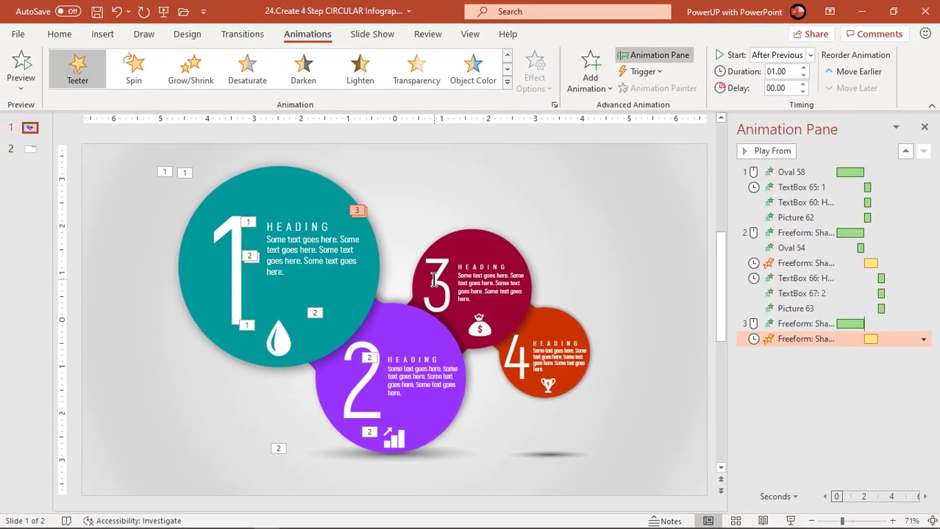
Give circle 3's number, heading text and money-bag icon a Zoom entrance.
left_click(434, 279)
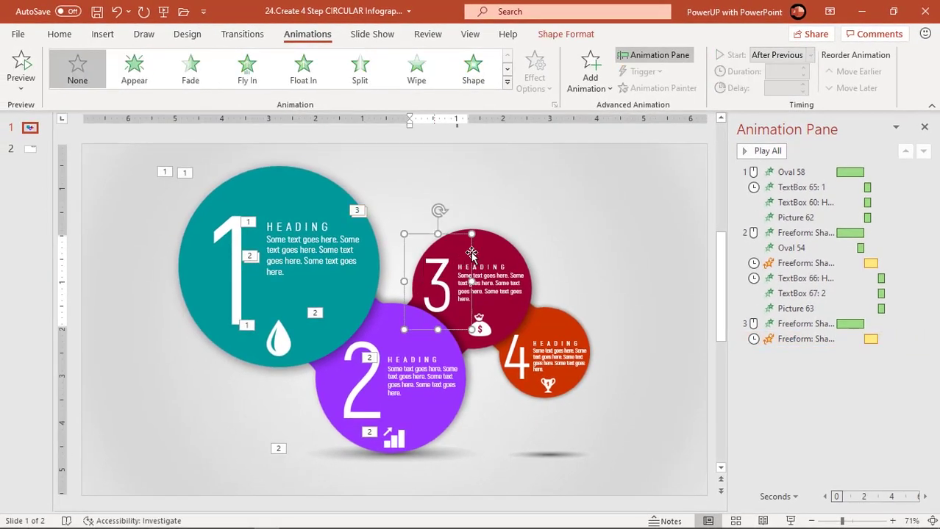
left_click(472, 254)
left_click(497, 294, "shift")
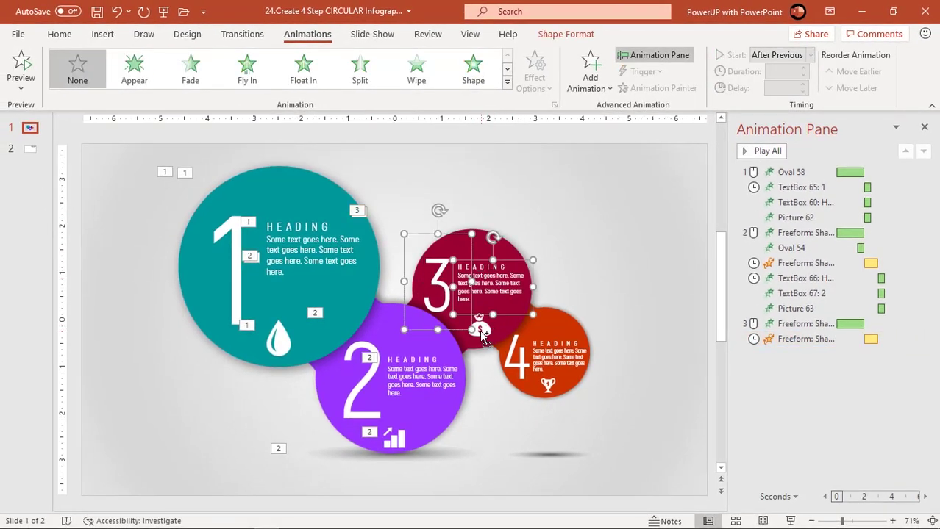
left_click(479, 332, "shift")
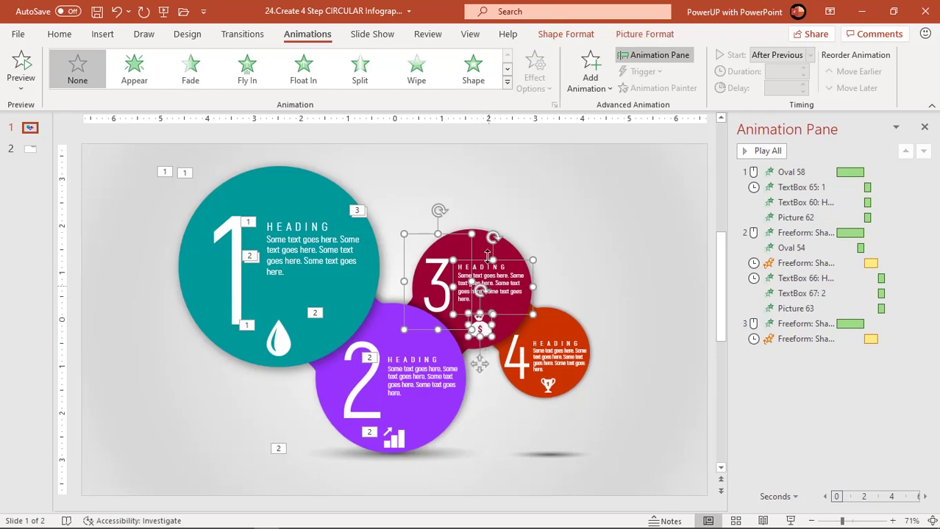
left_click(507, 82)
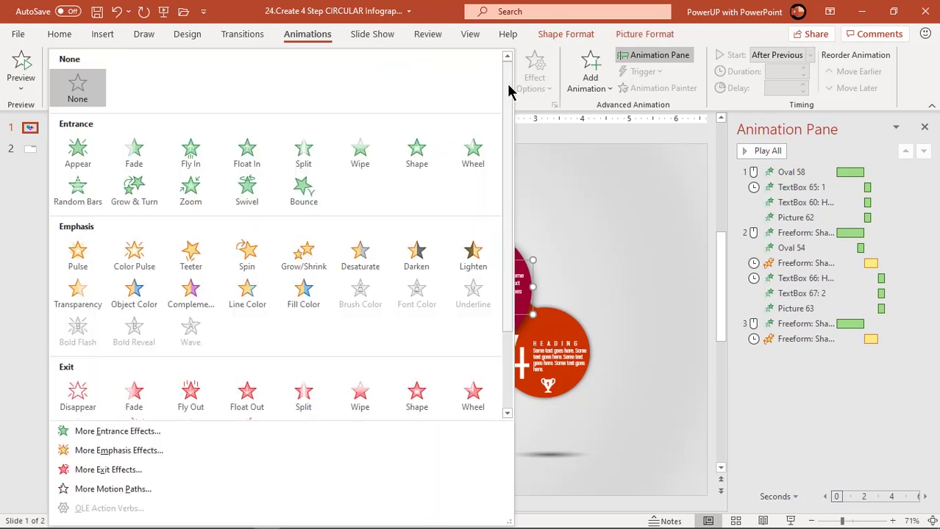
left_click(192, 192)
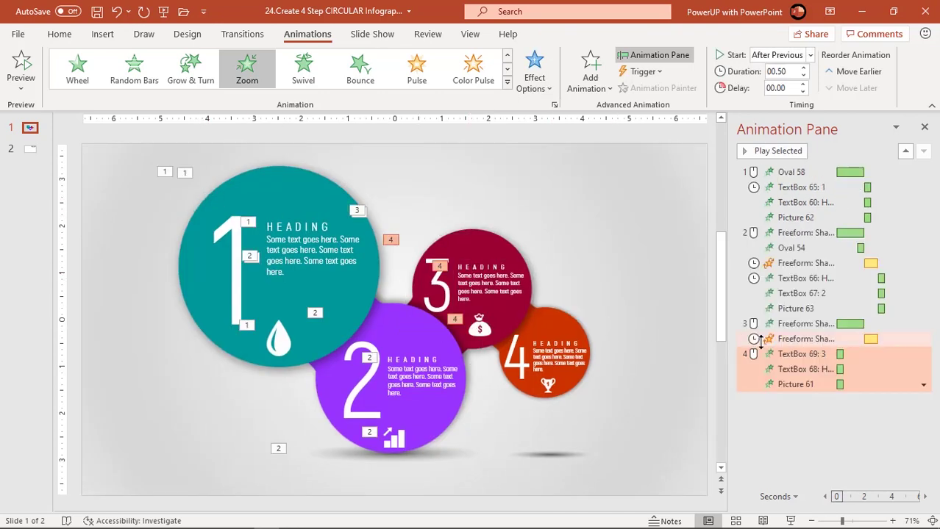
Set the number 3's Zoom to start After Previous.
left_click_drag(765, 354, 777, 332)
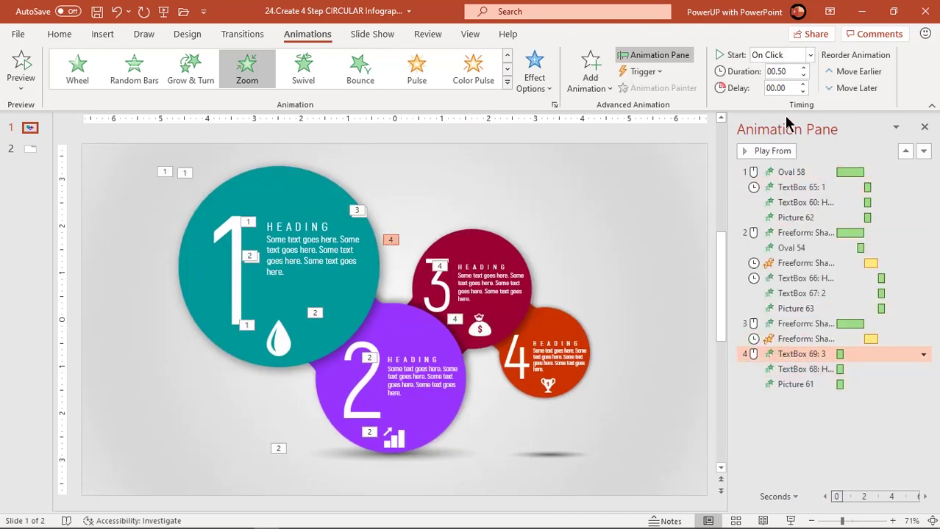
left_click(810, 55)
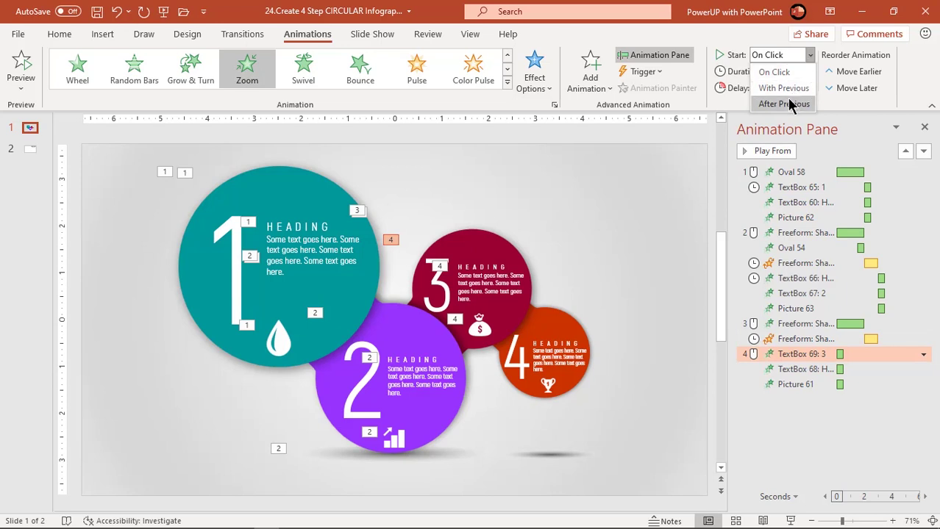
left_click(789, 104)
left_click(642, 243)
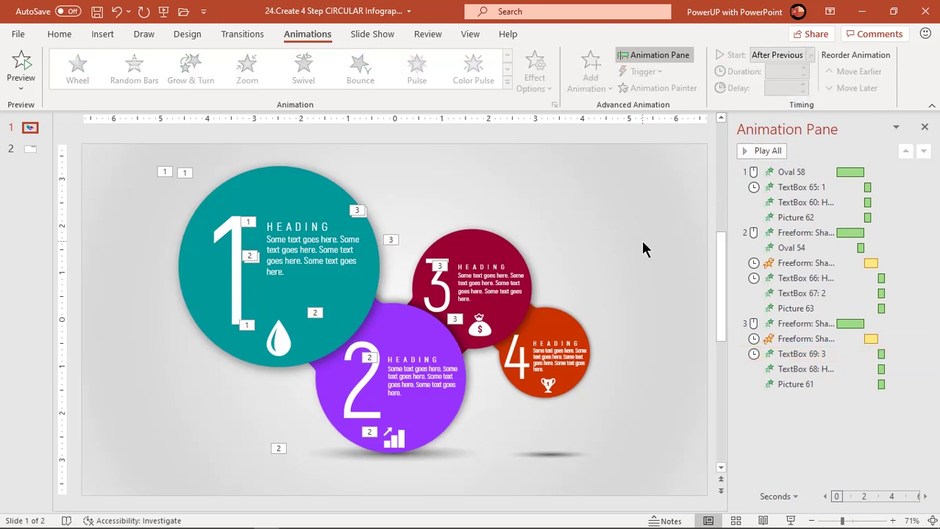
Give orange circle 4 a Bounce entrance.
left_click(568, 314)
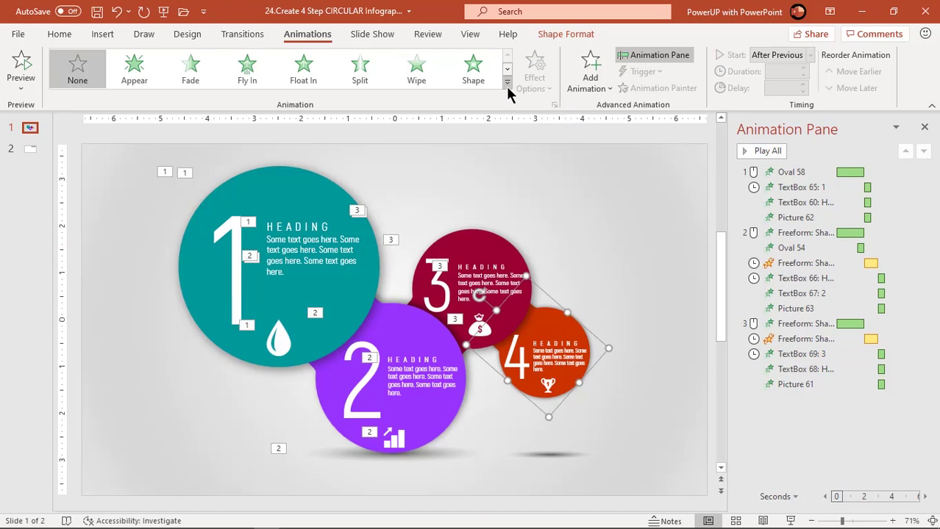
left_click(507, 83)
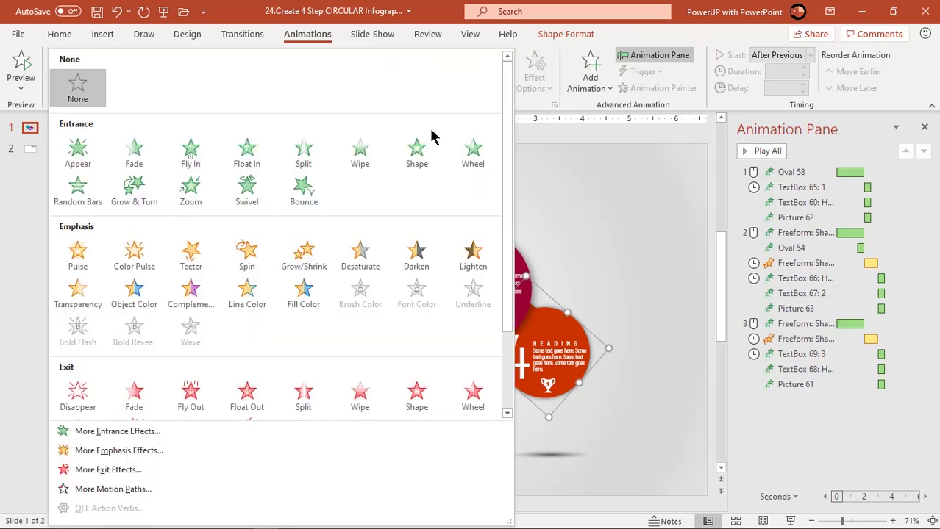
left_click(303, 192)
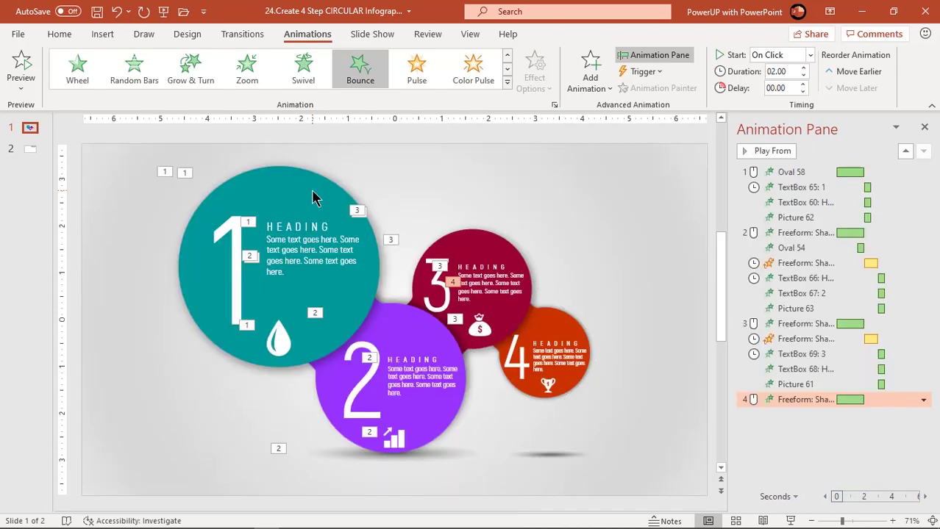
Give circle 4's shadow a Zoom entrance starting With Previous.
left_click(549, 454)
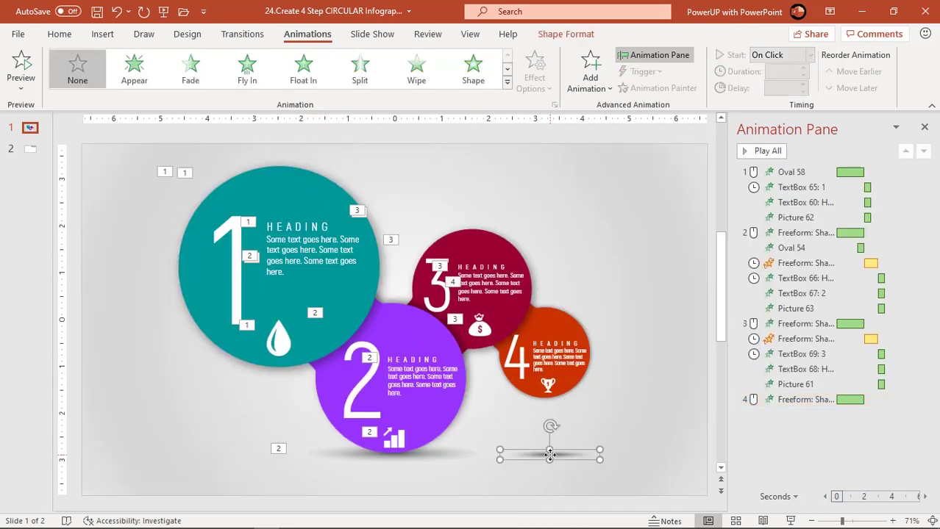
left_click(507, 82)
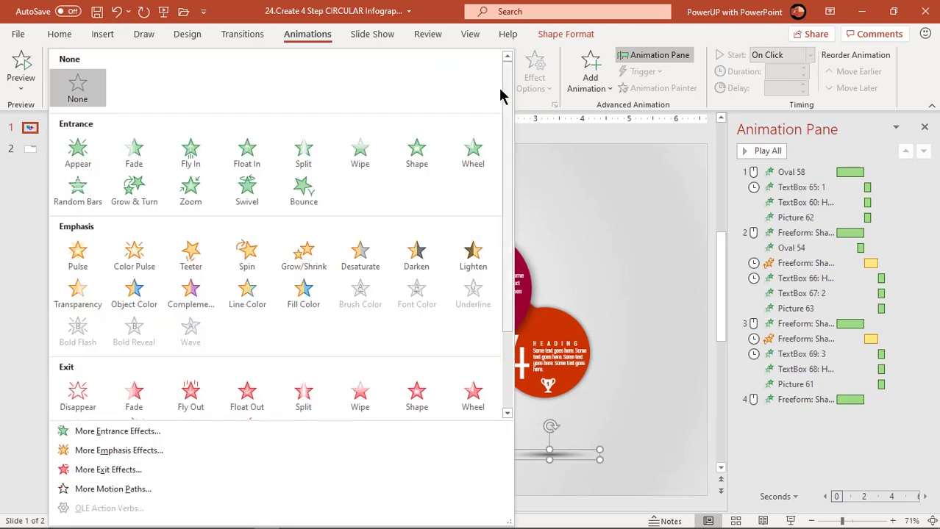
left_click(200, 194)
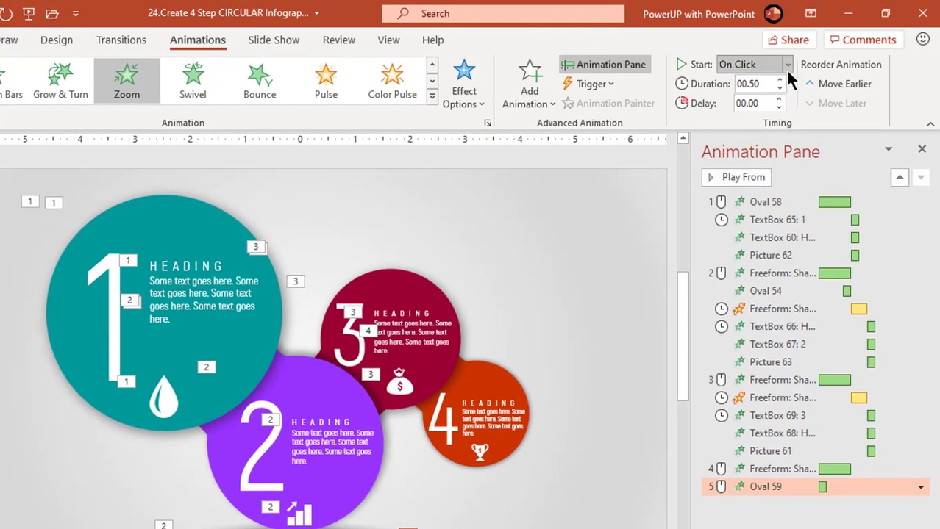
left_click(786, 64)
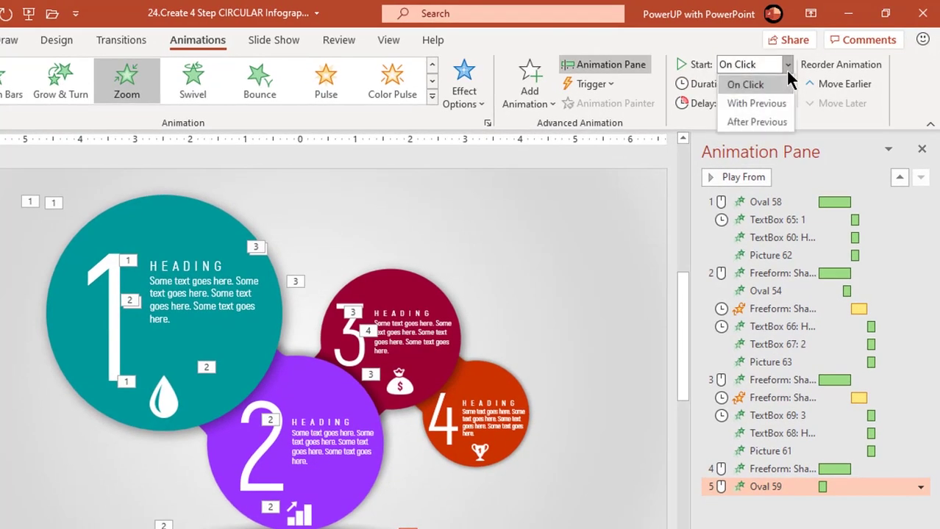
left_click(757, 97)
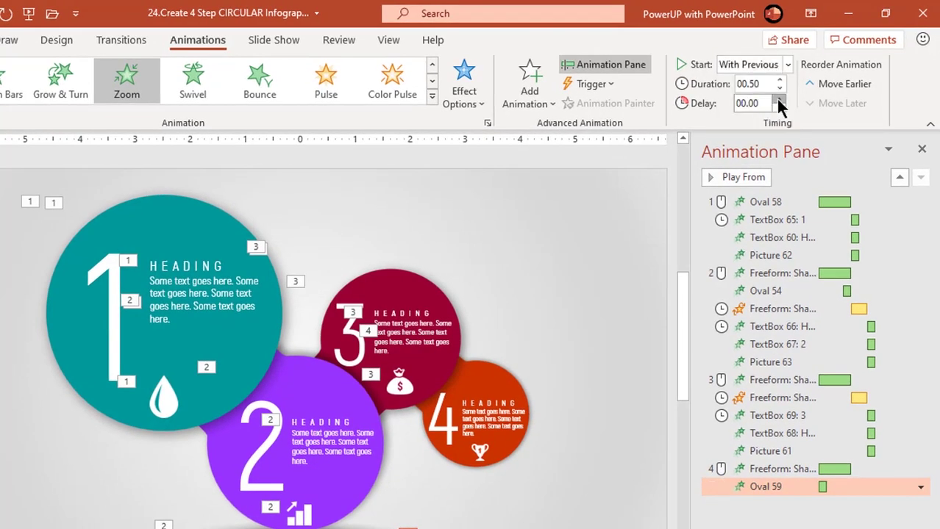